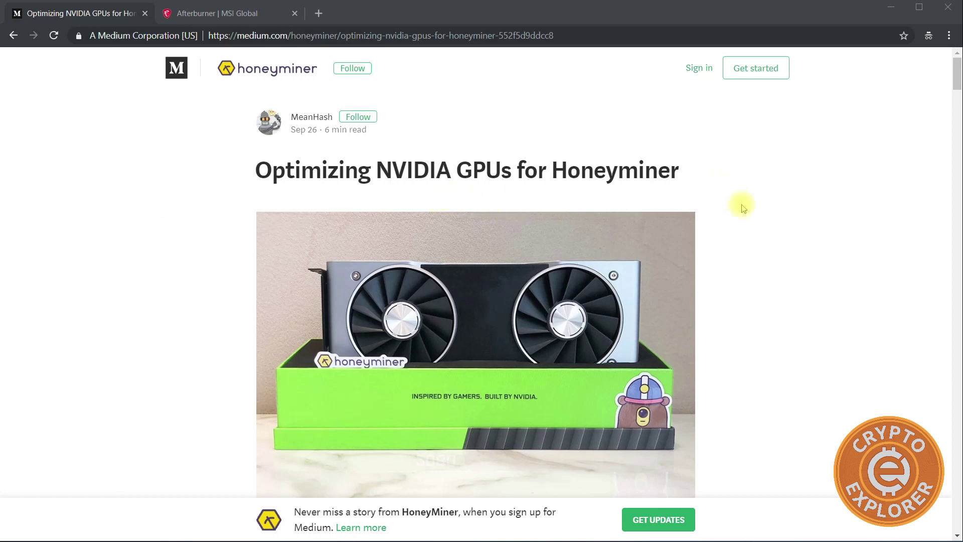
- Scroll the Honeyminer GPU guide from its title past the Disclaimer to Getting Started
scroll(779, 236, "down", 2)
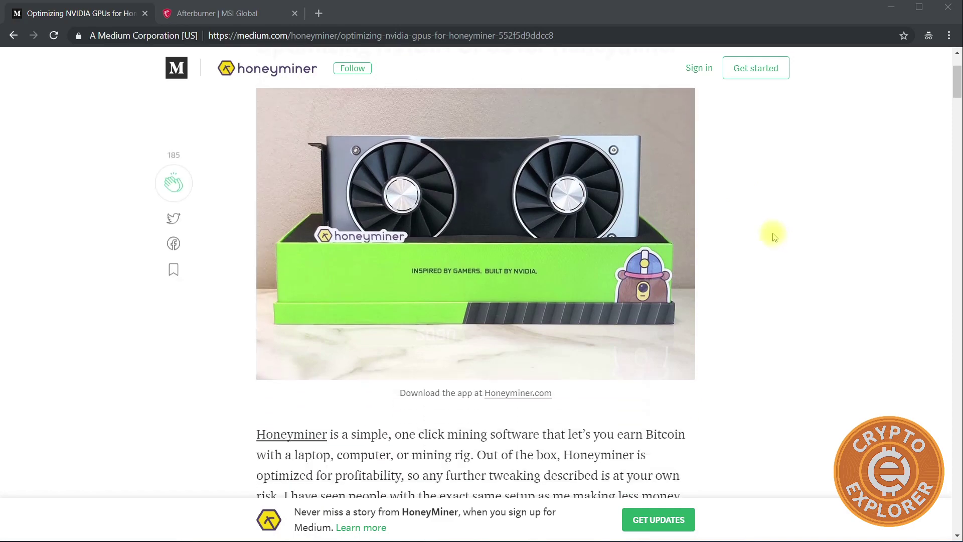
scroll(775, 235, "down", 8)
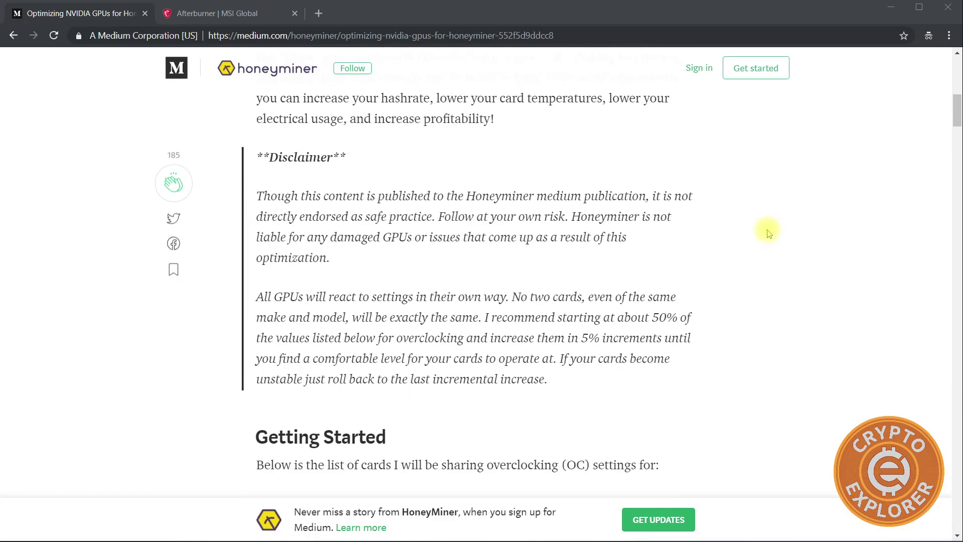
scroll(764, 231, "down", 6)
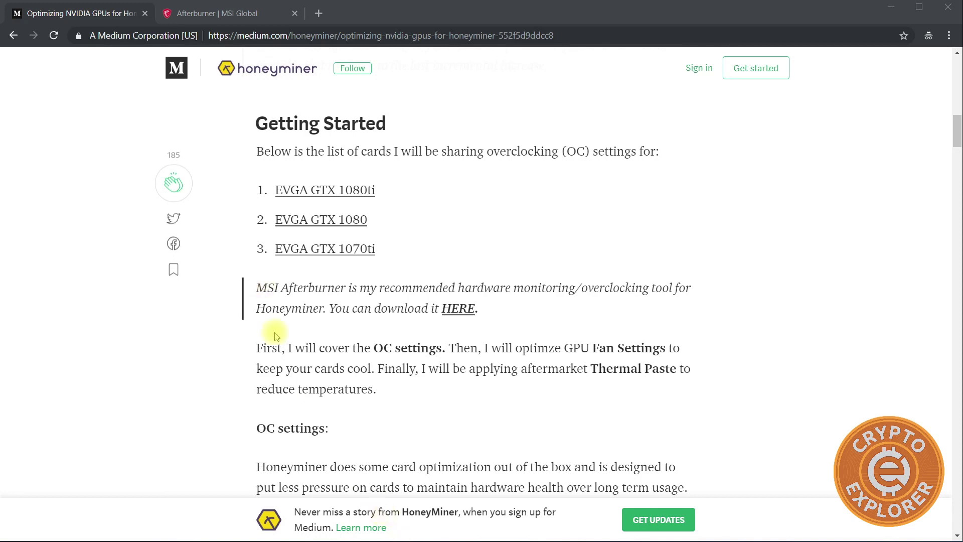
- Scroll the guide's Getting Started section to the card list and MSI Afterburner download link
scroll(397, 403, "down", 5)
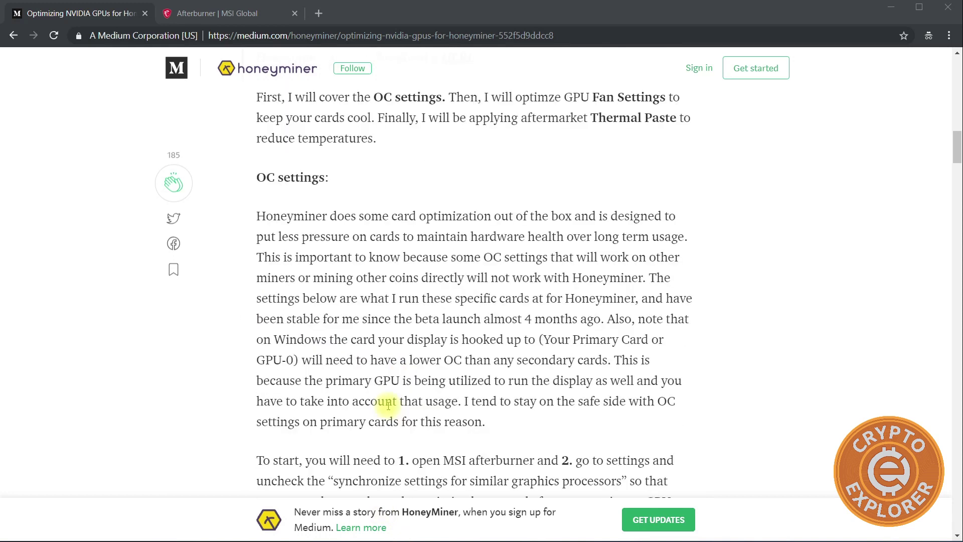
scroll(385, 406, "down", 7)
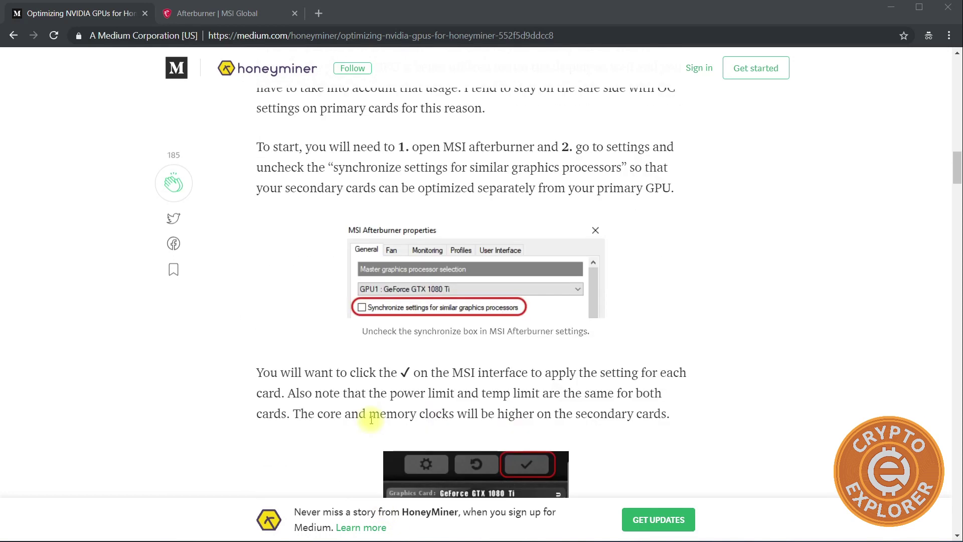
scroll(371, 420, "down", 8)
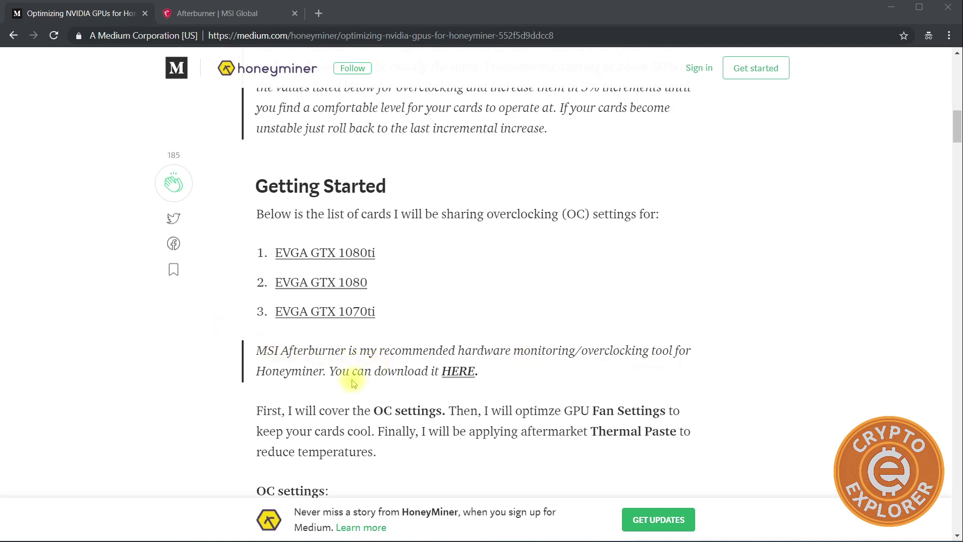
scroll(354, 385, "up", 3)
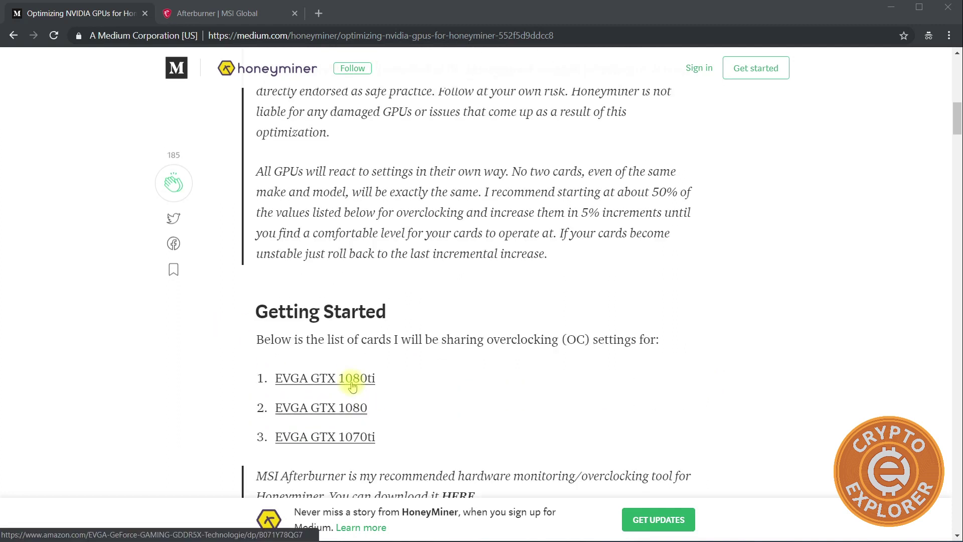
scroll(353, 386, "up", 5)
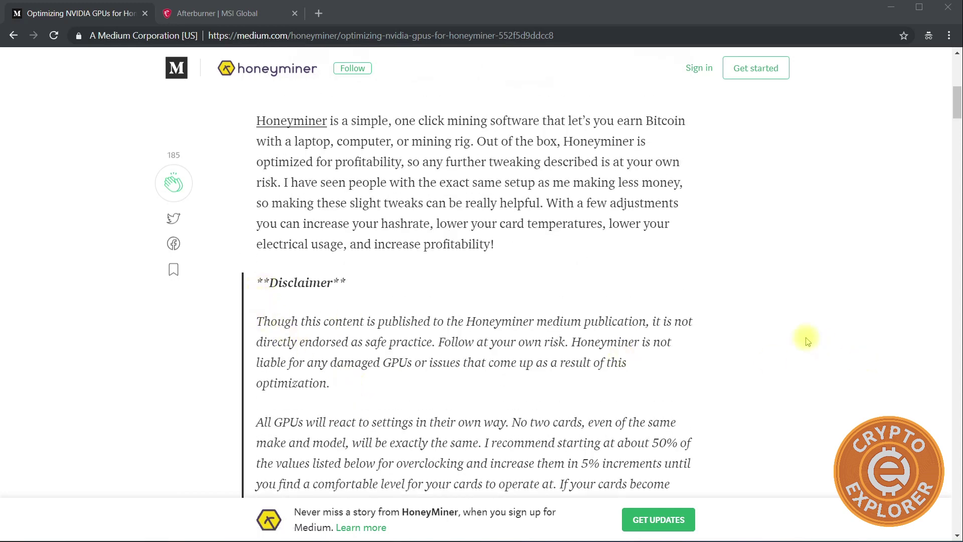
scroll(401, 343, "down", 1)
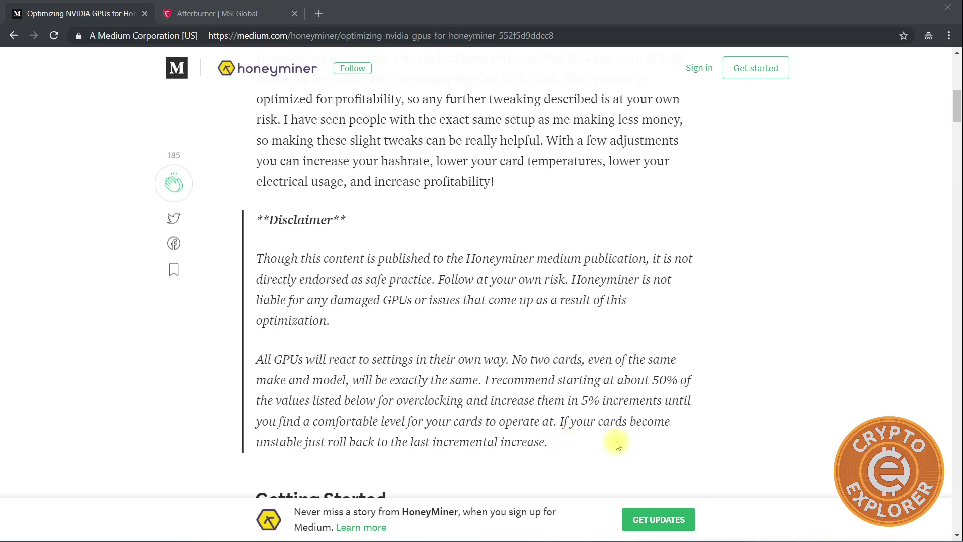
scroll(615, 441, "down", 4)
scroll(607, 444, "down", 2)
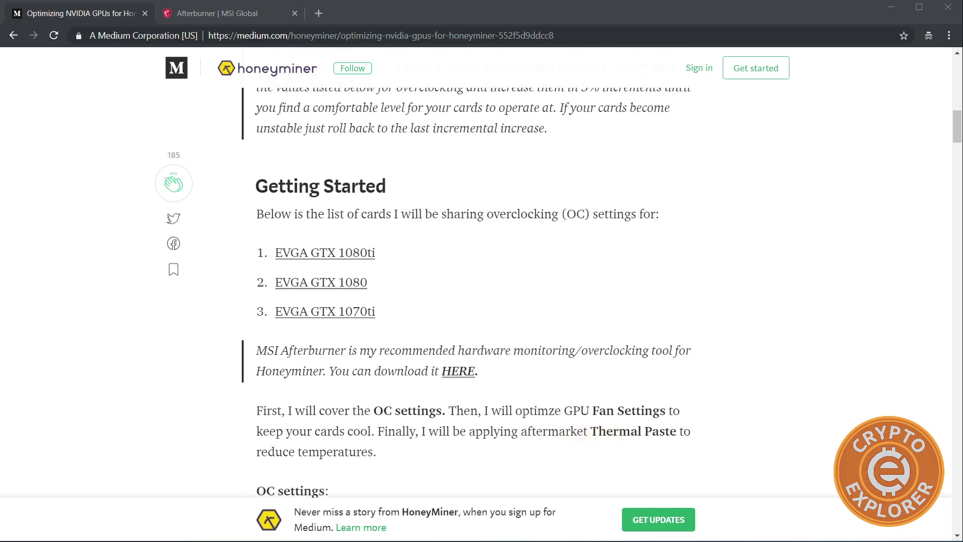
- Switch to the Afterburner | MSI Global download page and scroll through it
left_click(204, 16)
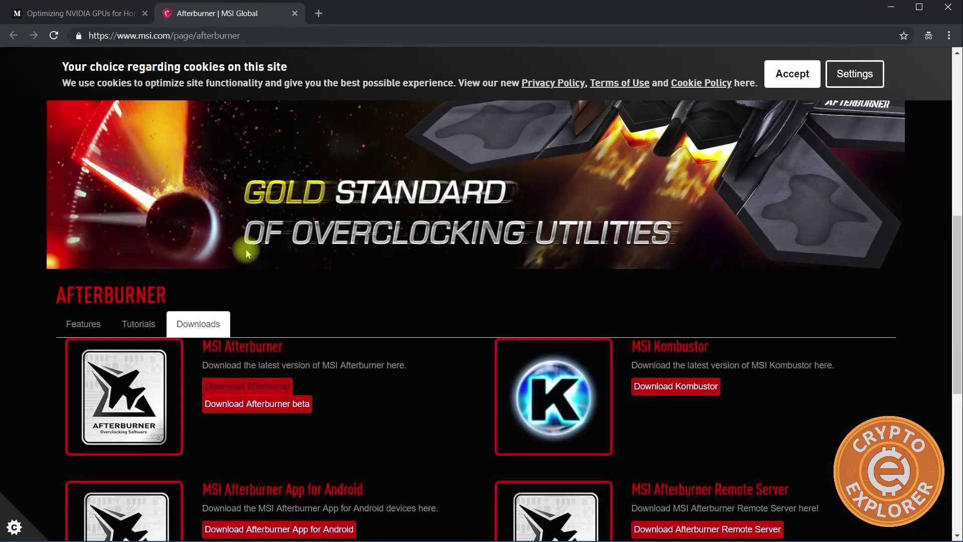
scroll(246, 250, "up", 6)
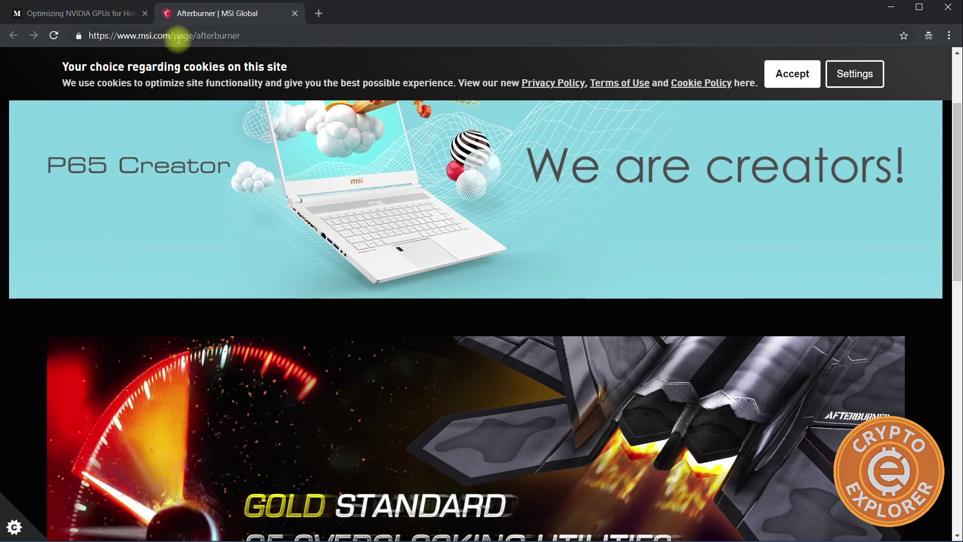
scroll(206, 160, "down", 9)
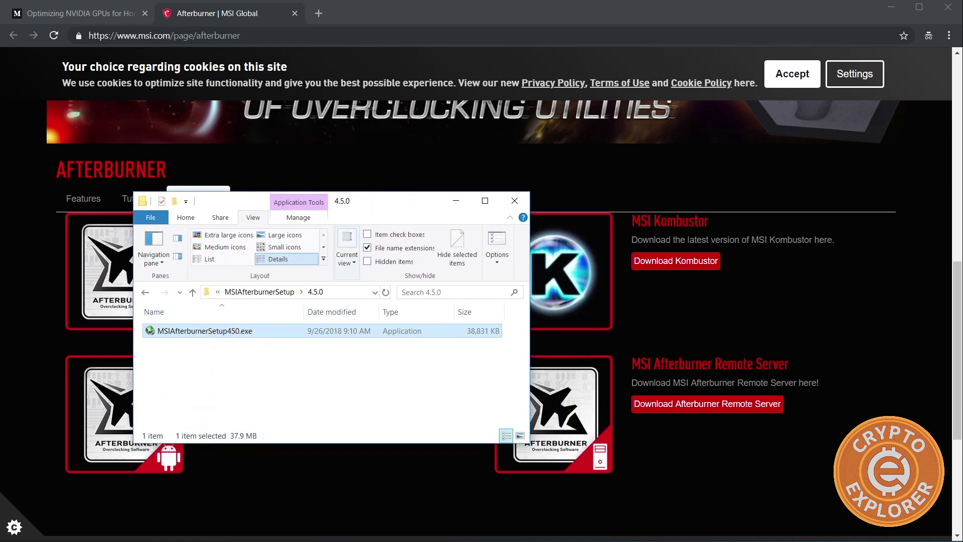
- Install MSI Afterburner 4.5.0 and RivaTuner in English with default components and location
double_click(250, 340)
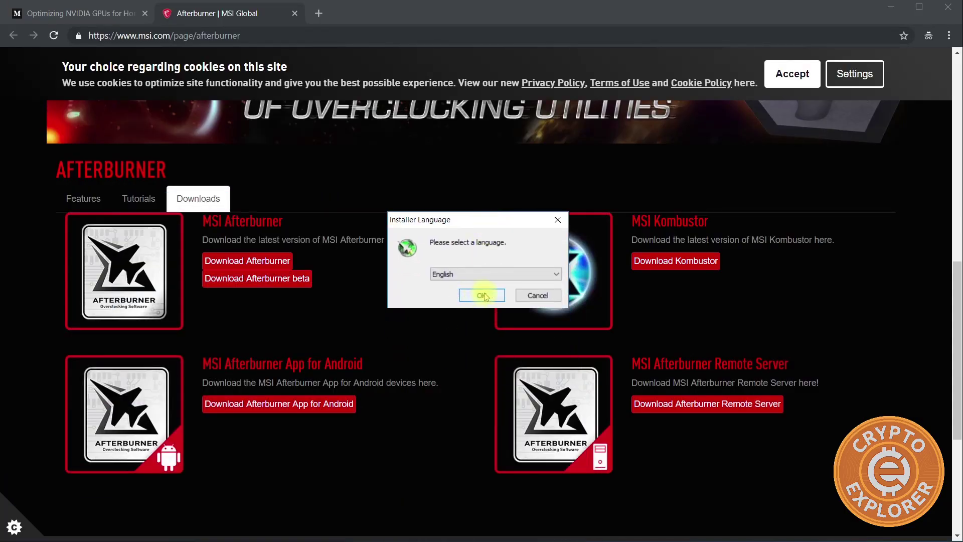
left_click(483, 295)
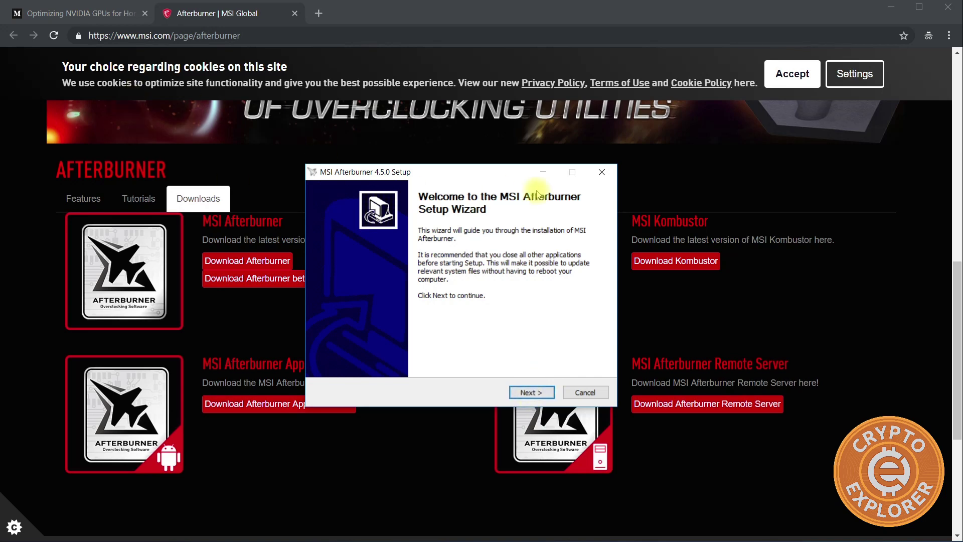
left_click(524, 395)
left_click(387, 355)
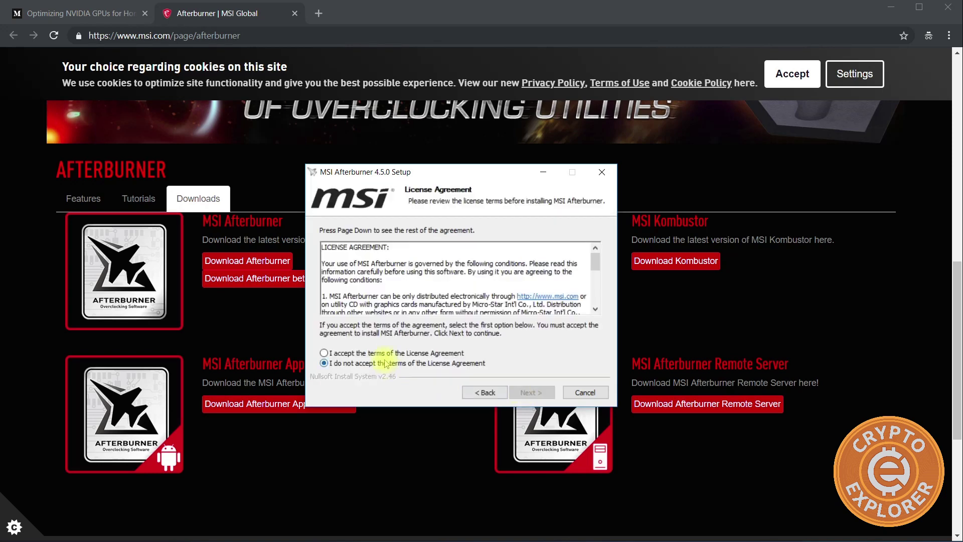
left_click(529, 396)
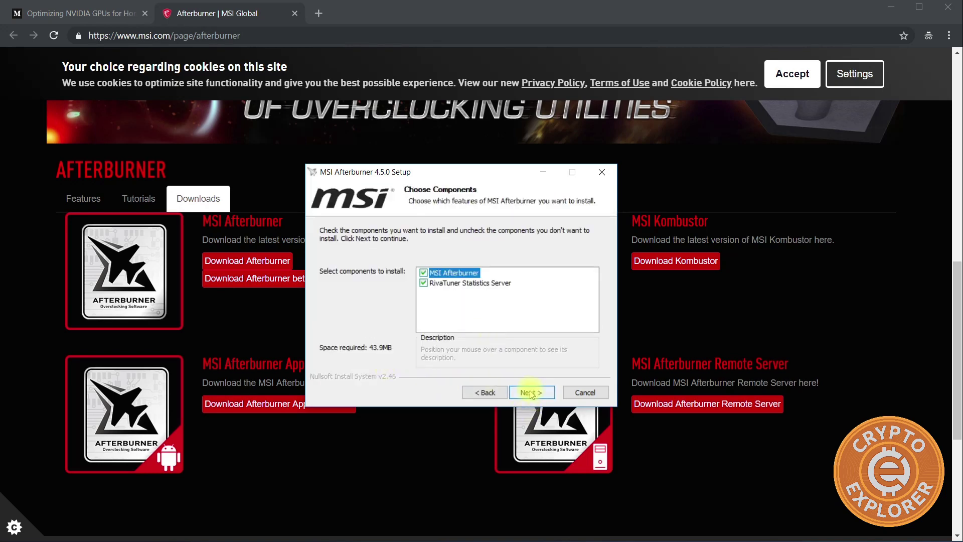
left_click(531, 395)
left_click(525, 394)
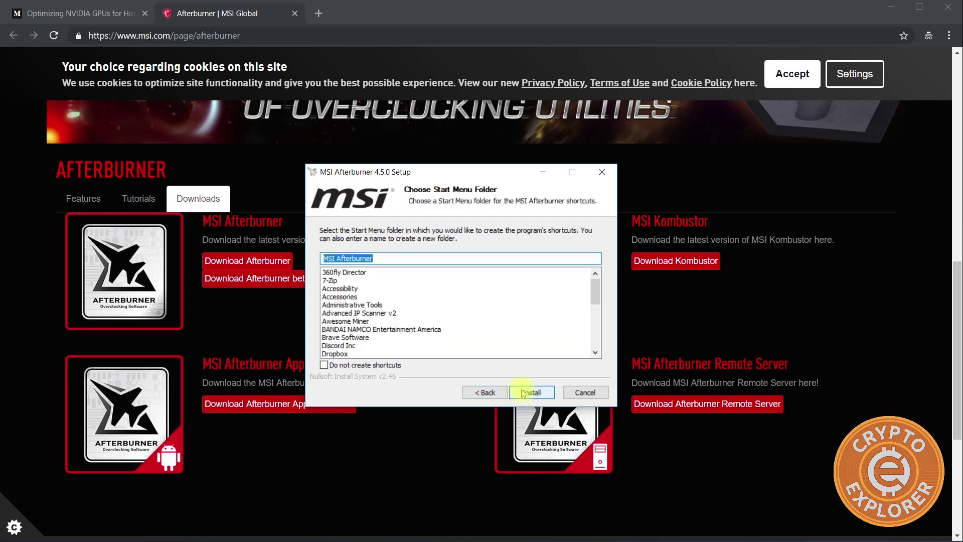
left_click(543, 394)
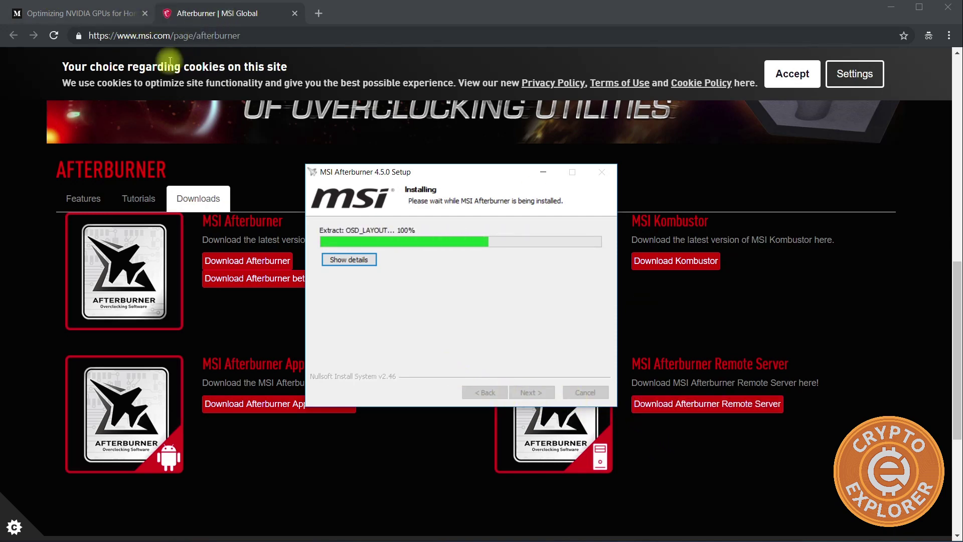
left_click(98, 13)
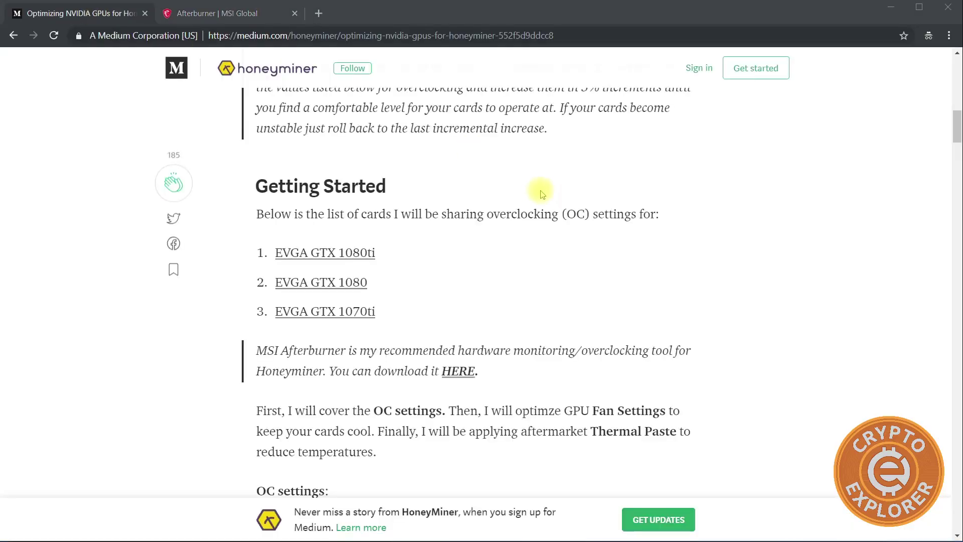
- Place Afterburner on the right and narrow the browser with the guide to the left half
scroll(543, 189, "down", 6)
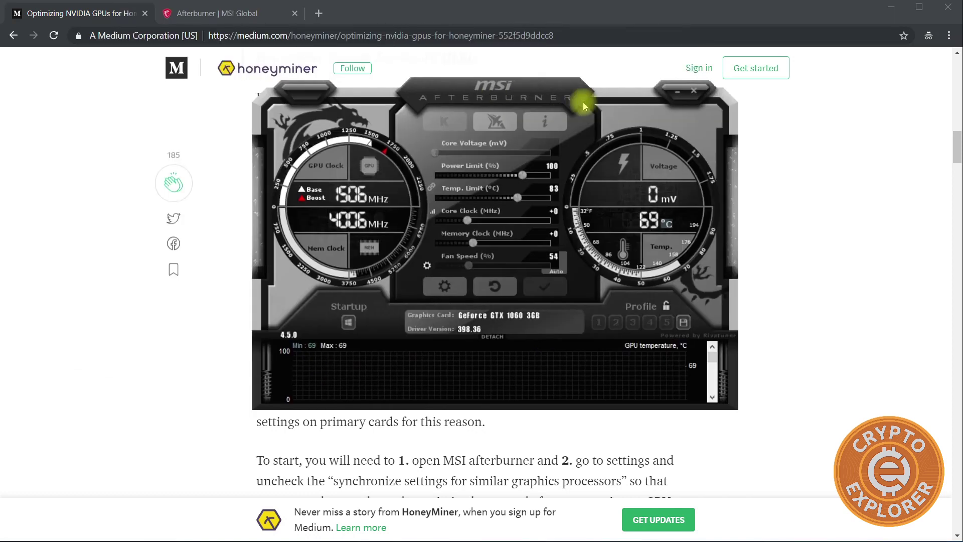
left_click_drag(580, 96, 639, 104)
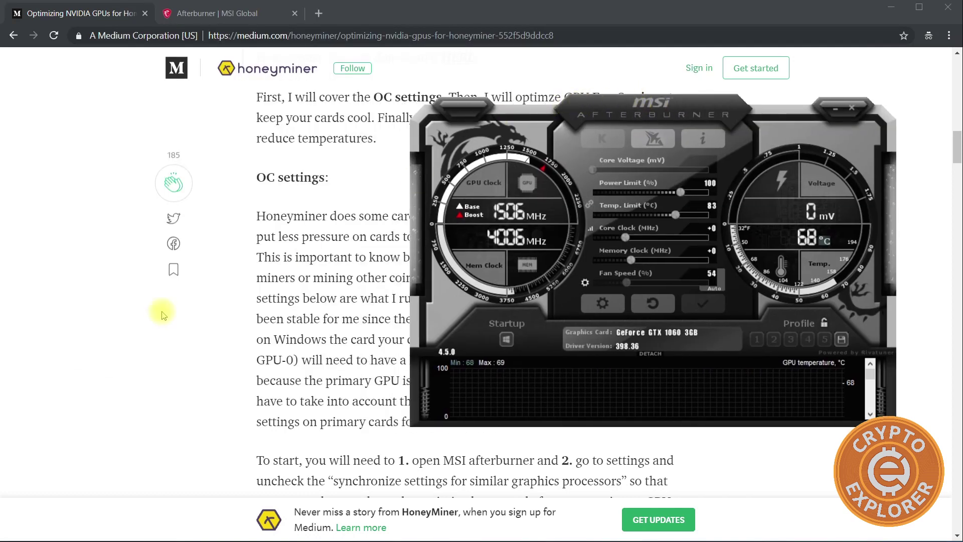
left_click(222, 299)
scroll(222, 299, "down", 3)
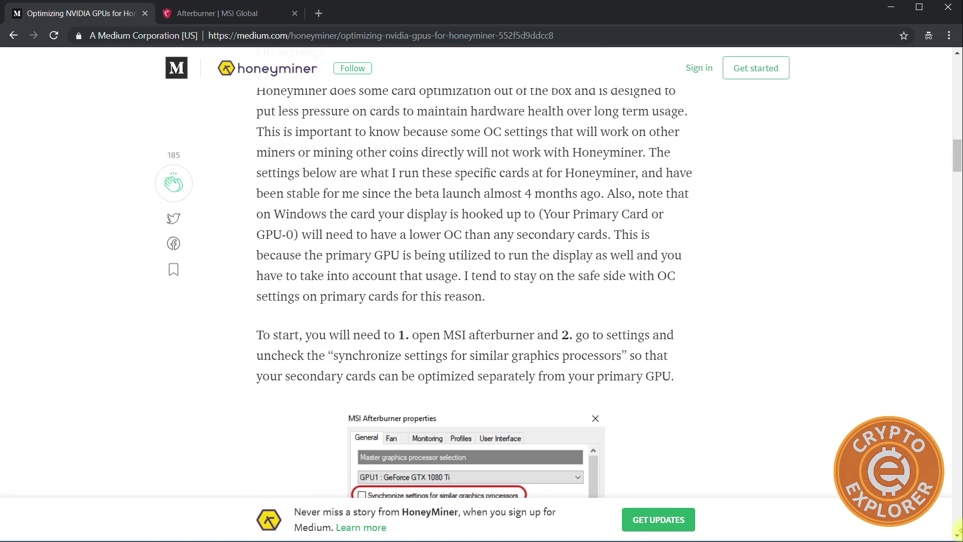
left_click_drag(959, 531, 520, 520)
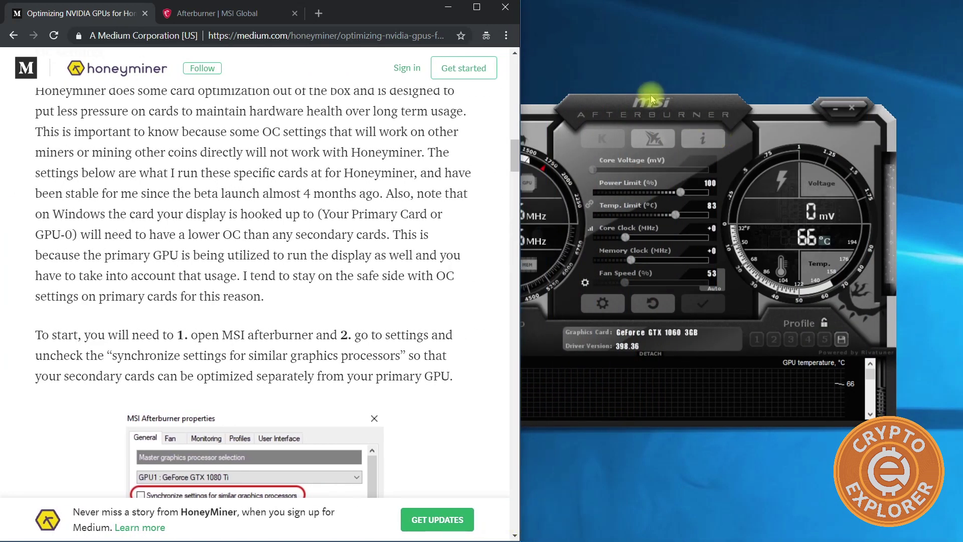
- Open Afterburner's settings beside the article and scroll the guide to the EVGA 1080ti values
left_click_drag(651, 98, 734, 89)
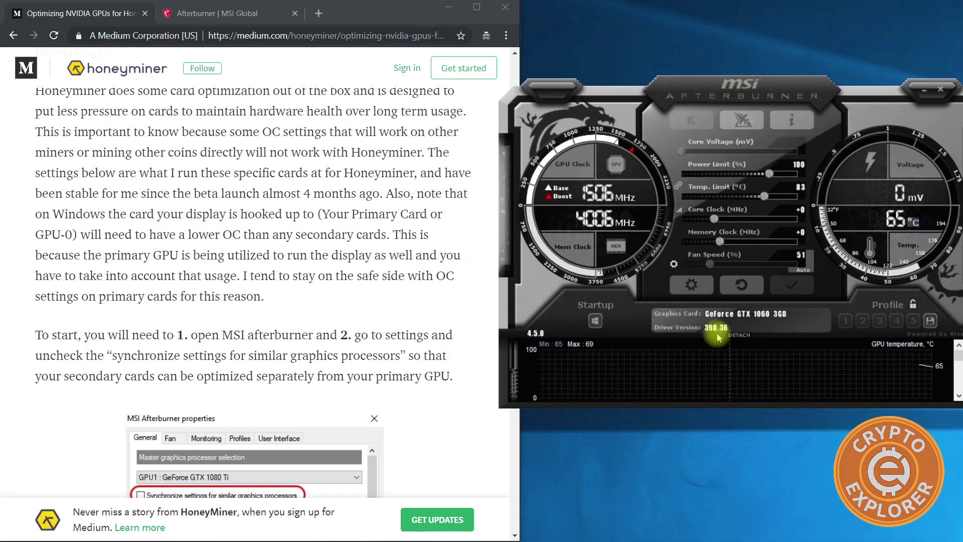
left_click(690, 285)
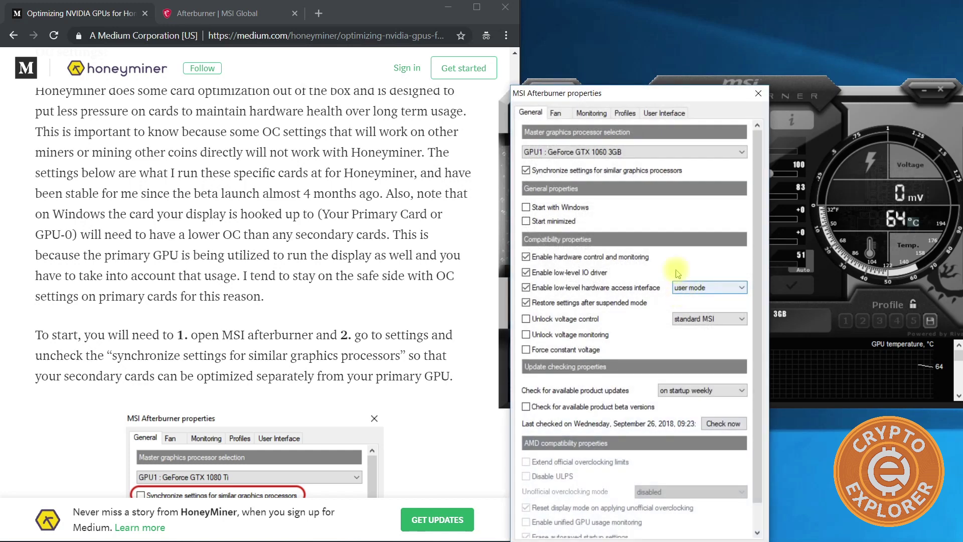
left_click_drag(586, 97, 637, 57)
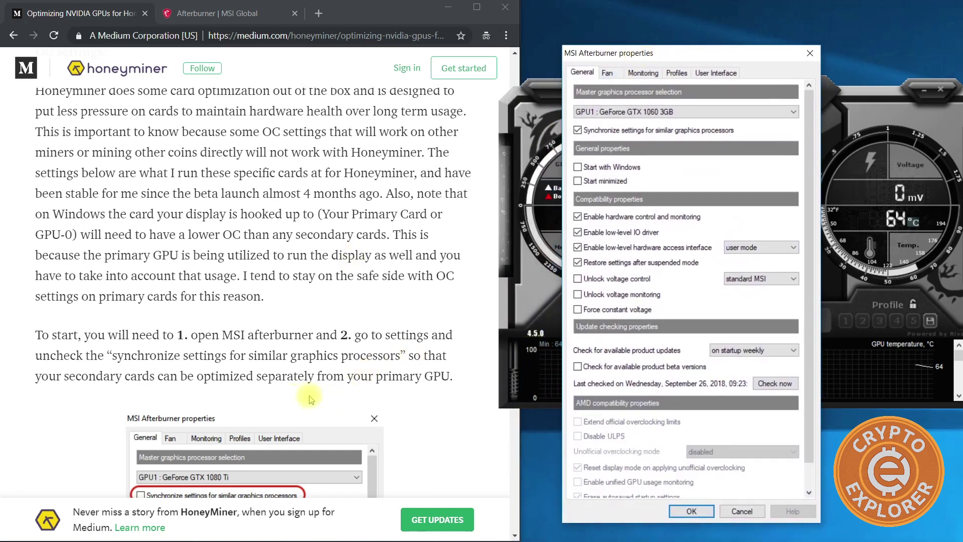
left_click(15, 436)
scroll(40, 432, "down", 2)
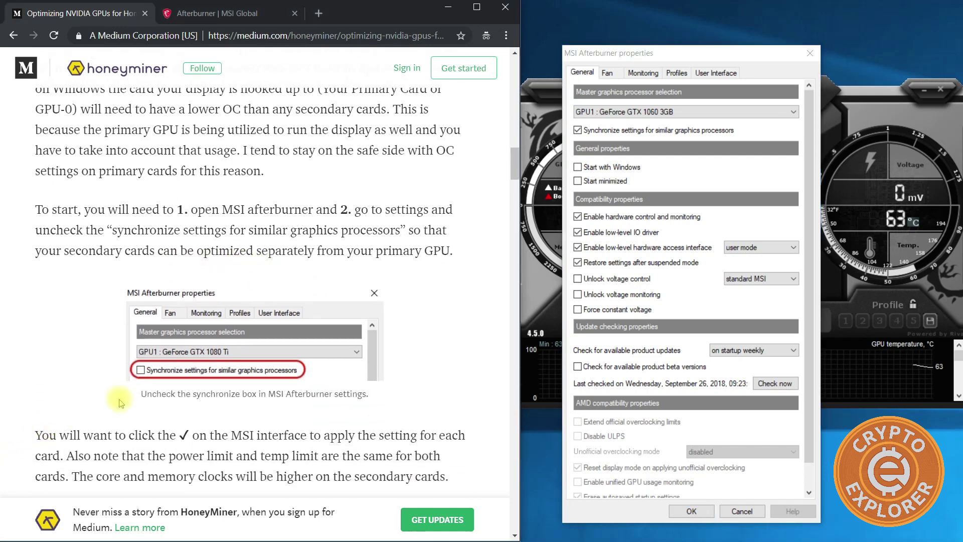
scroll(121, 402, "down", 1)
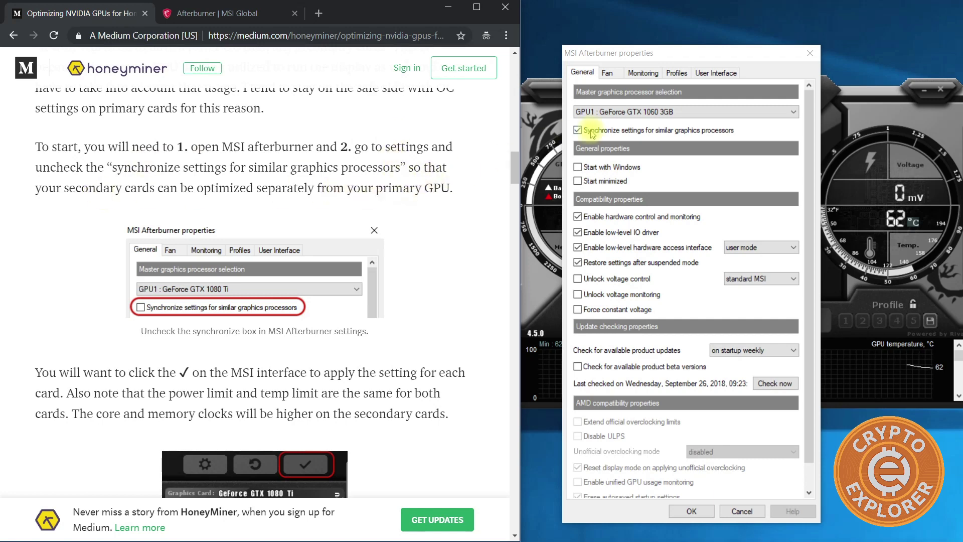
- Uncheck 'Synchronize settings for similar graphics processors' and confirm with OK
left_click(578, 130)
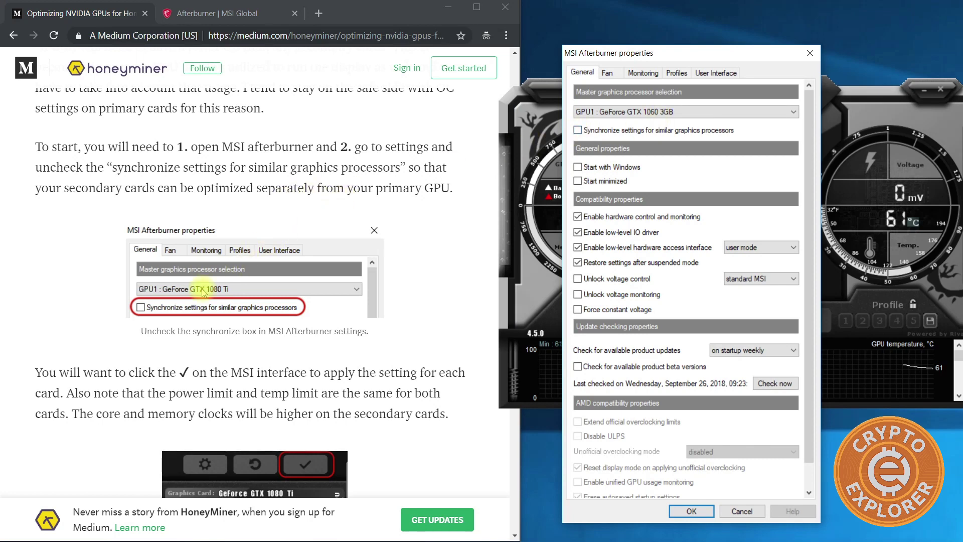
scroll(201, 289, "down", 1)
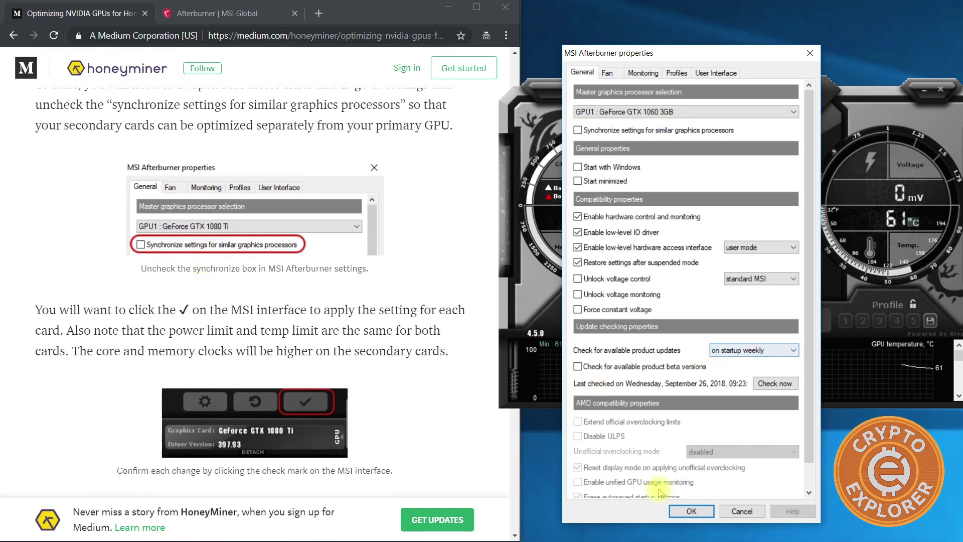
left_click(692, 511)
- Scroll to the EVGA 1070ti values: Power 85%, Temp 75C, Core +75, Memory +400
scroll(420, 347, "down", 6)
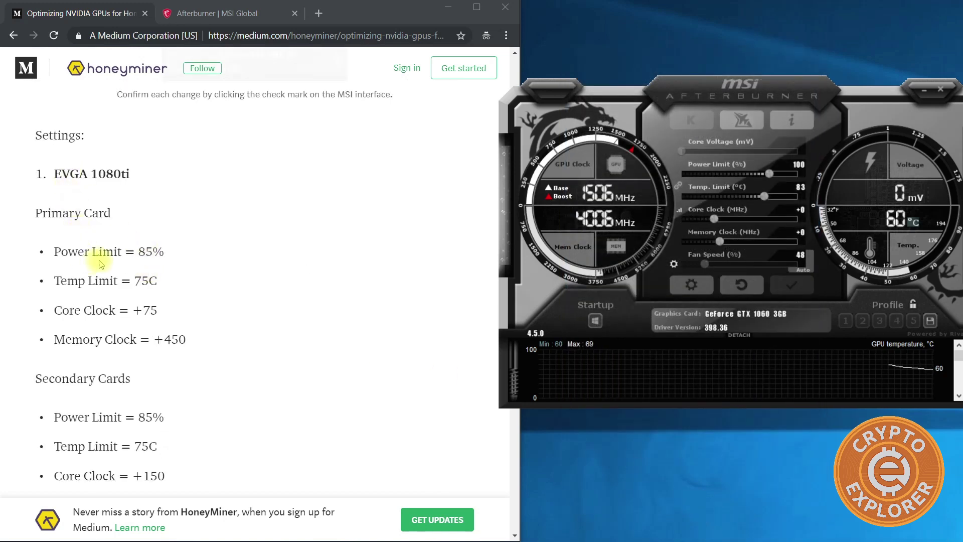
scroll(125, 309, "down", 1)
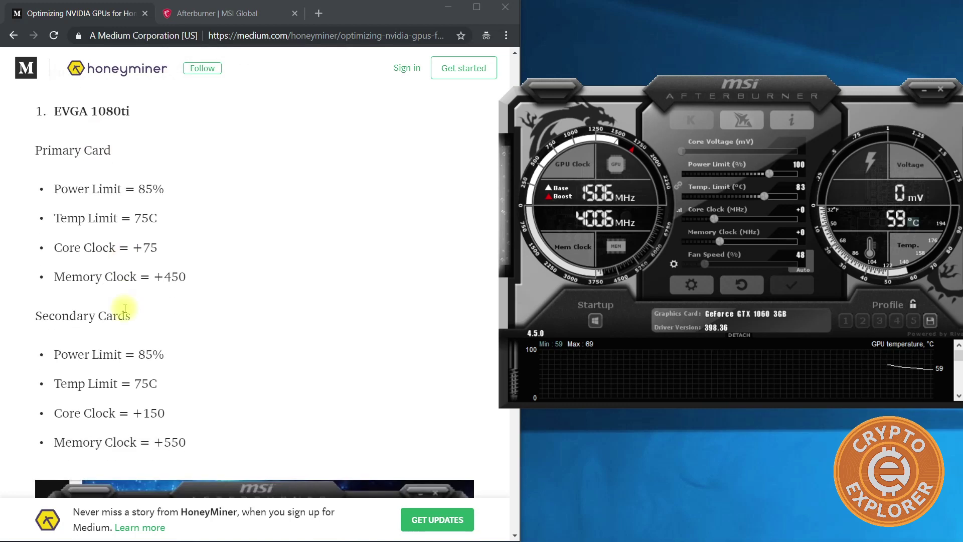
scroll(124, 308, "down", 8)
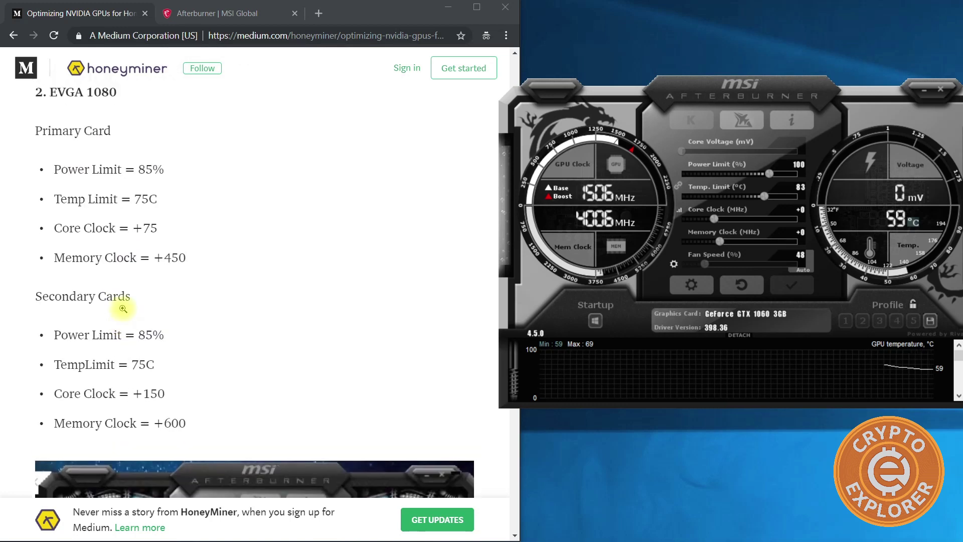
scroll(123, 308, "down", 3)
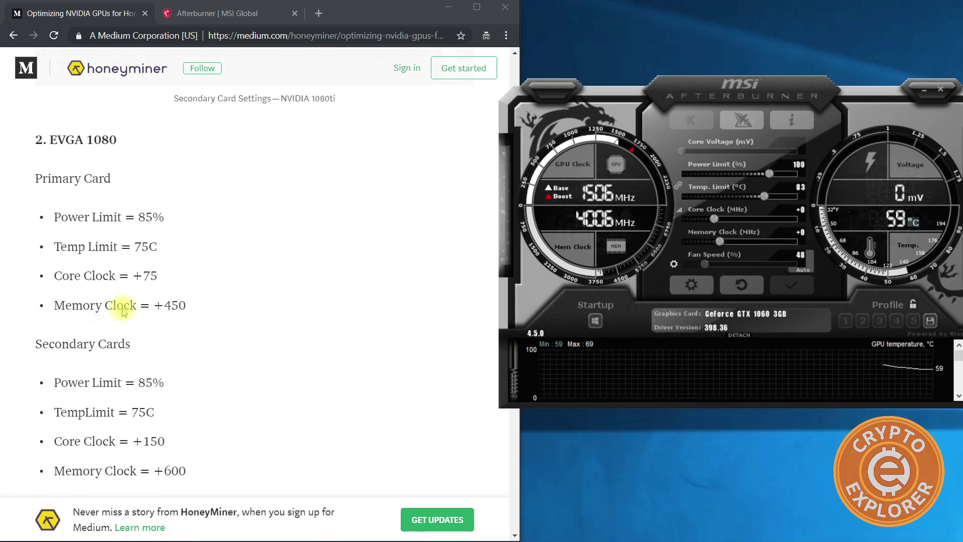
scroll(123, 310, "down", 11)
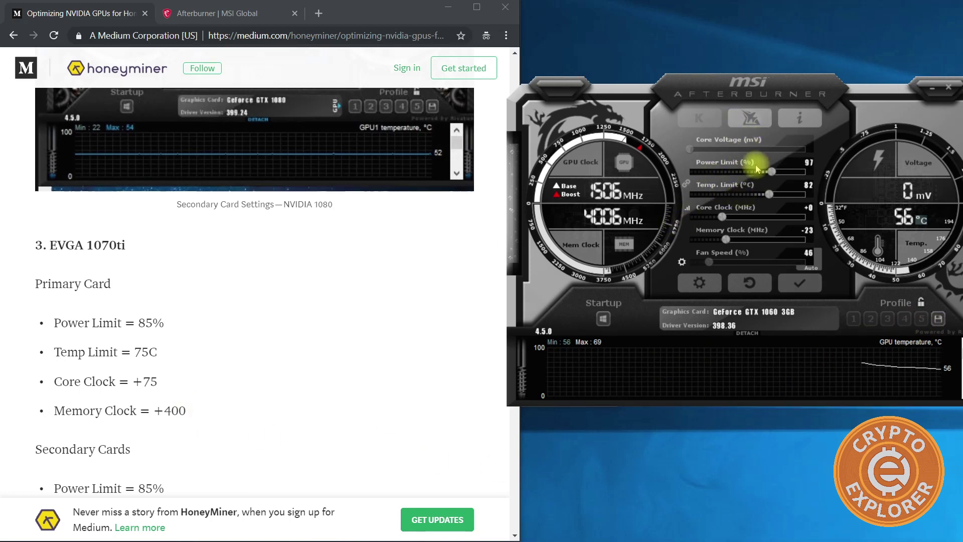
- Set Power Limit 85%, Temp Limit 76 and Core Clock +84 on the GTX 1060, then apply
left_click_drag(772, 172, 753, 175)
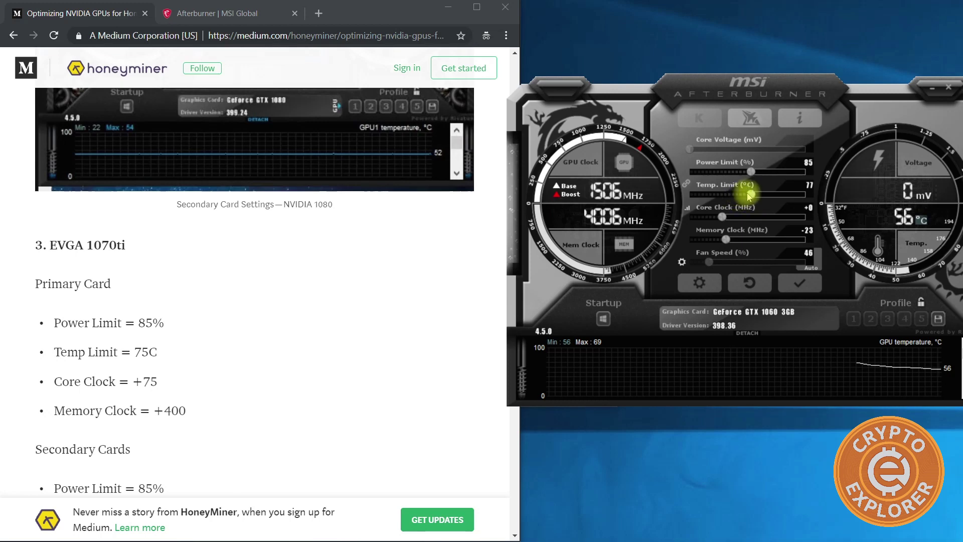
left_click_drag(748, 196, 747, 195)
left_click_drag(746, 196, 751, 197)
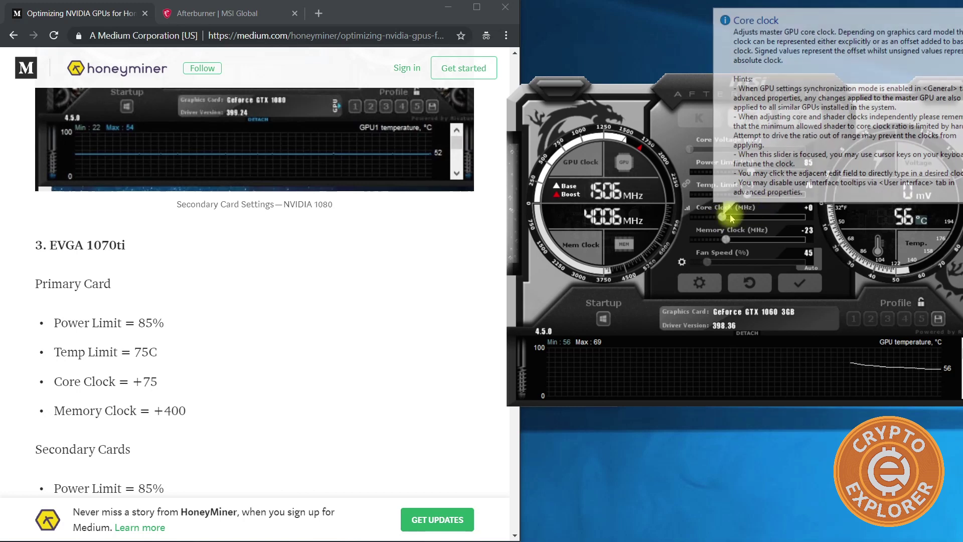
left_click_drag(723, 217, 729, 217)
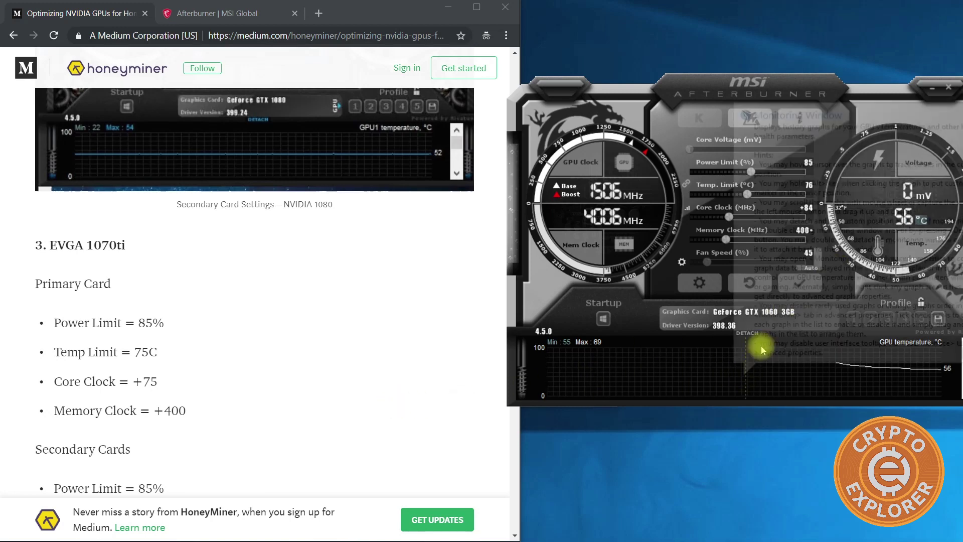
left_click(800, 283)
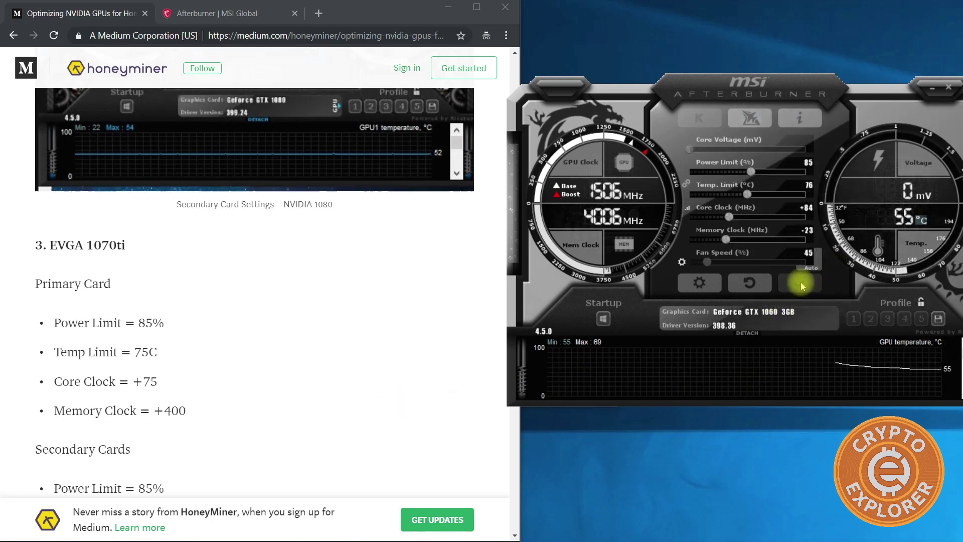